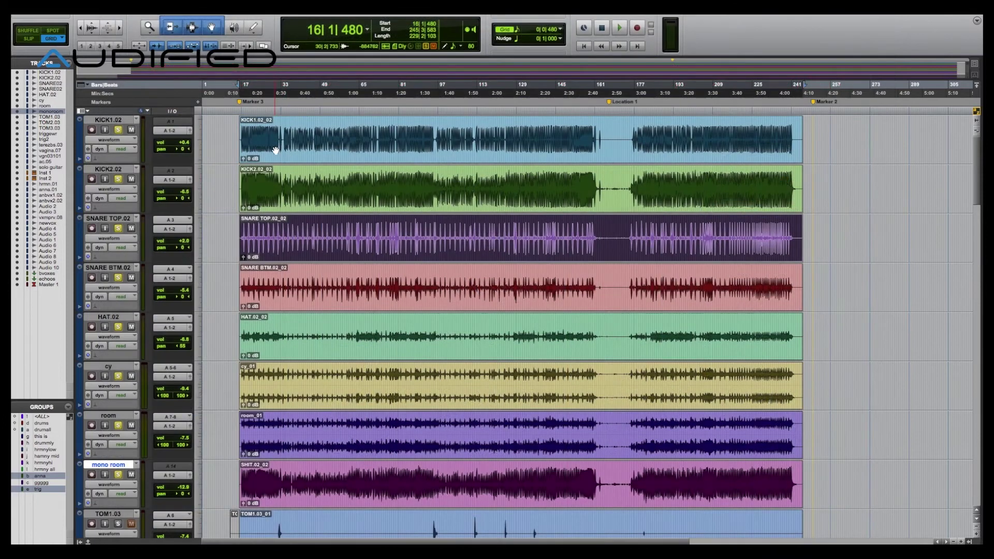
Select the KICK1.02 clip, play it back, and take the UAD Precision Channel Strip on its track out of bypass
{"action": "left_click", "coordinate": [277, 152]}
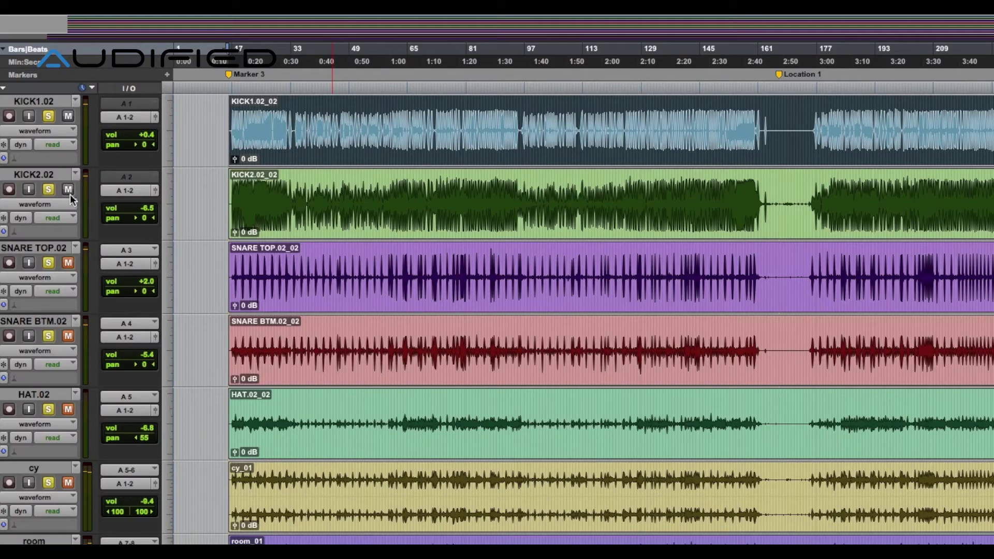
{"action": "left_click", "coordinate": [251, 112]}
{"action": "left_click", "coordinate": [292, 150]}
{"action": "left_click", "coordinate": [714, 52]}
{"action": "key", "text": "space"}
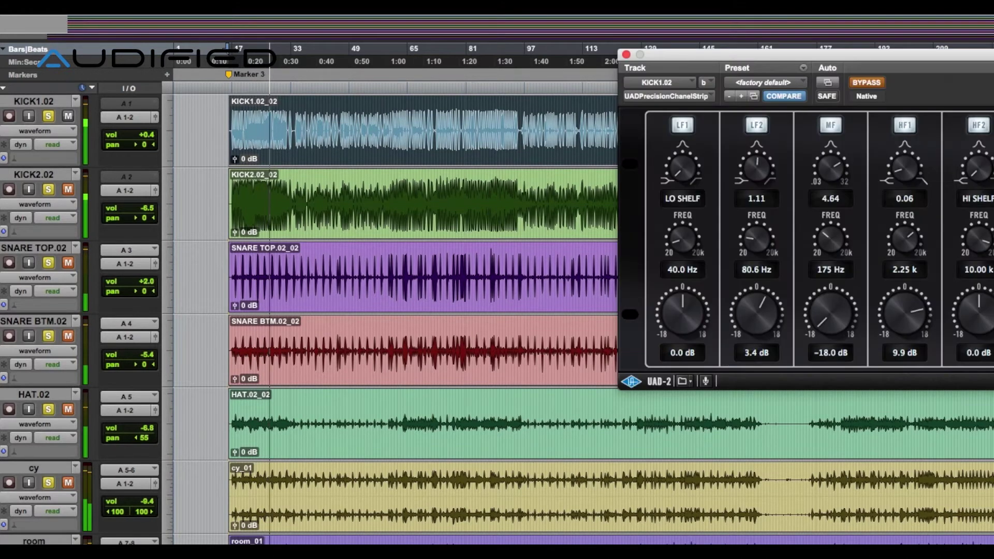
{"action": "left_click", "coordinate": [867, 82]}
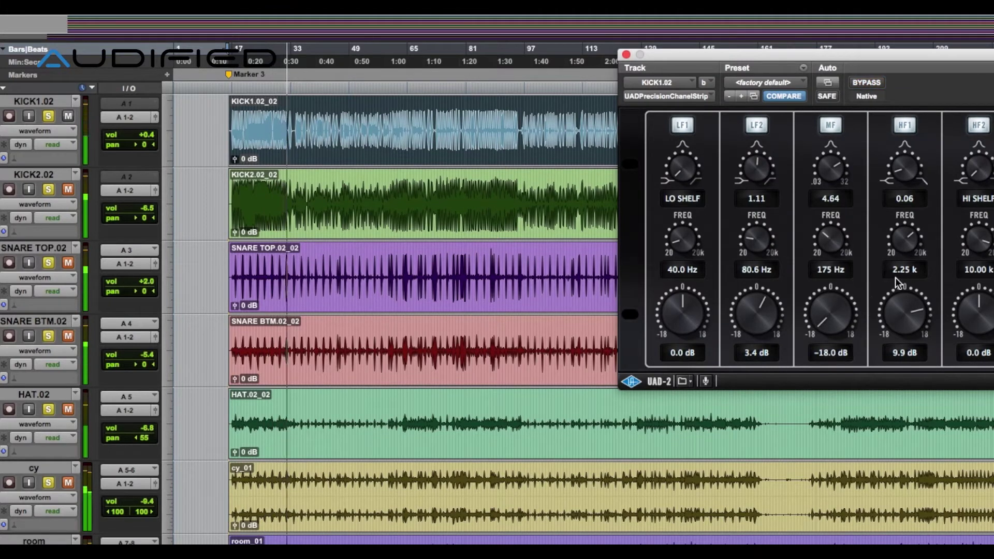
{"action": "left_click", "coordinate": [626, 54]}
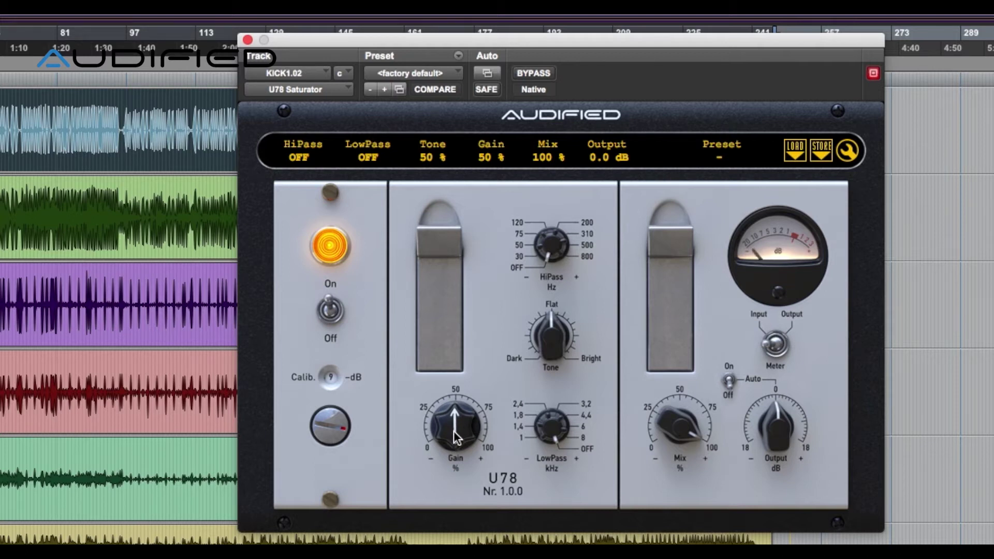
Raise the gain of the U78 Saturator on KICK1.02 and listen to the result
{"action": "left_click_drag", "start_coordinate": [451, 429], "coordinate": [454, 392]}
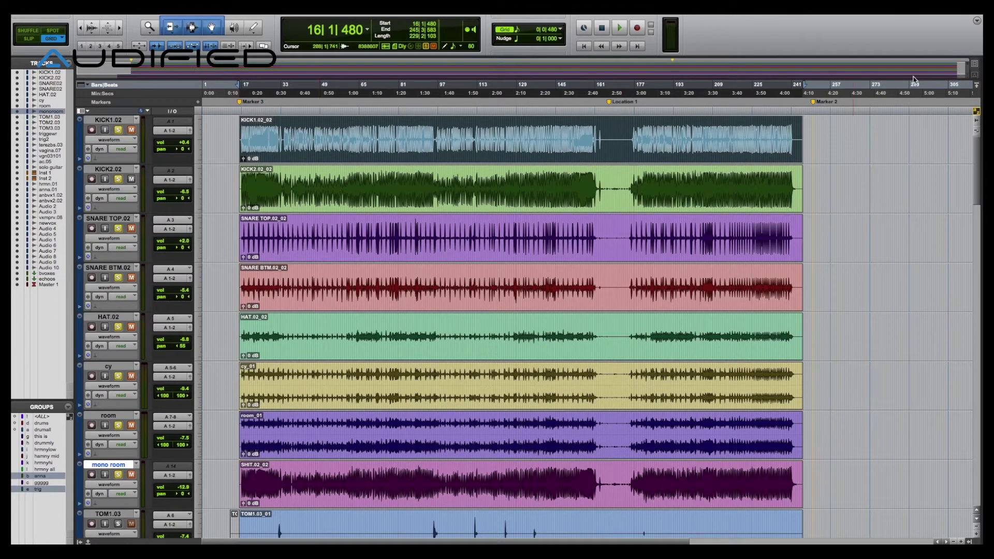
{"action": "key", "text": "space"}
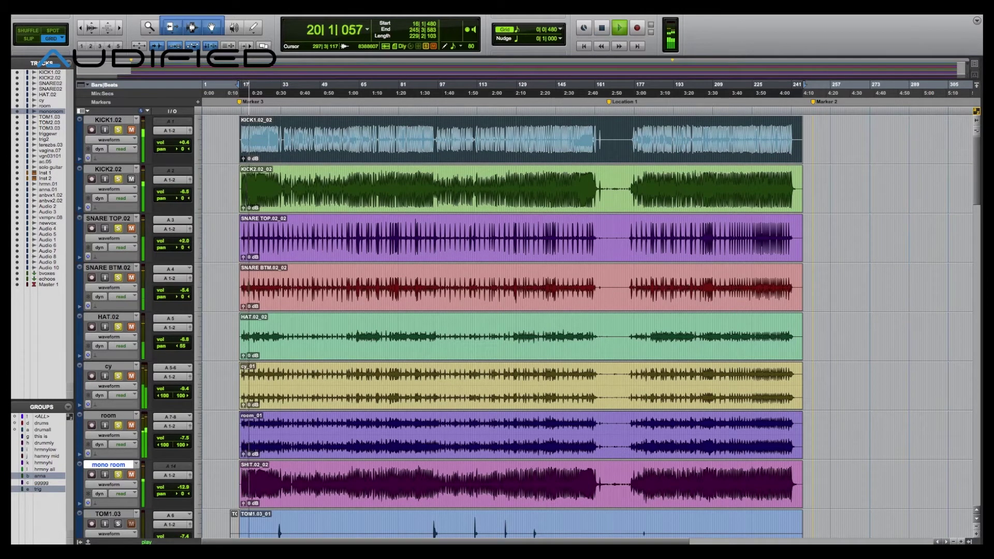
{"action": "key", "text": "space"}
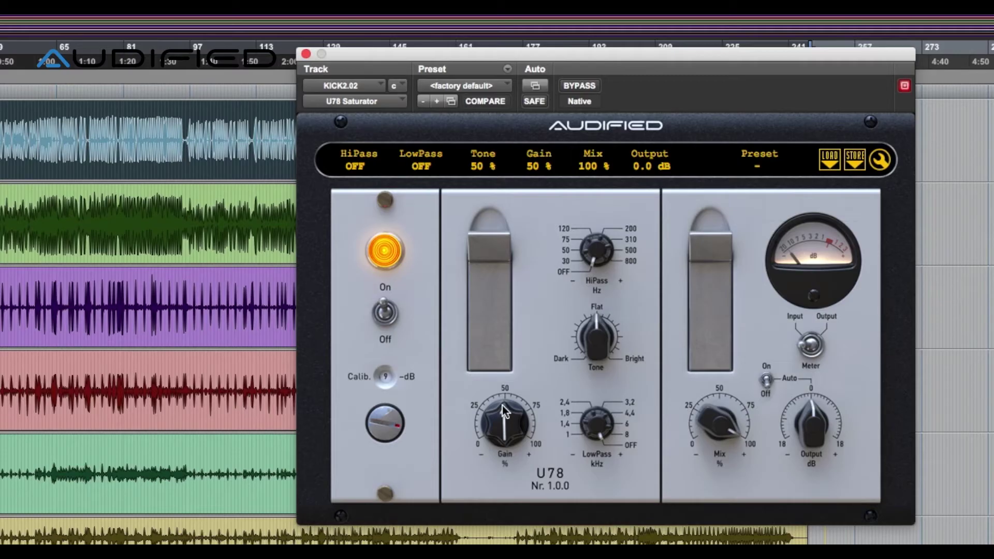
Set the U78 Saturator gain on KICK2.02 to 70% and compare the sound with the saturator off and on
{"action": "left_click_drag", "start_coordinate": [499, 417], "coordinate": [502, 386]}
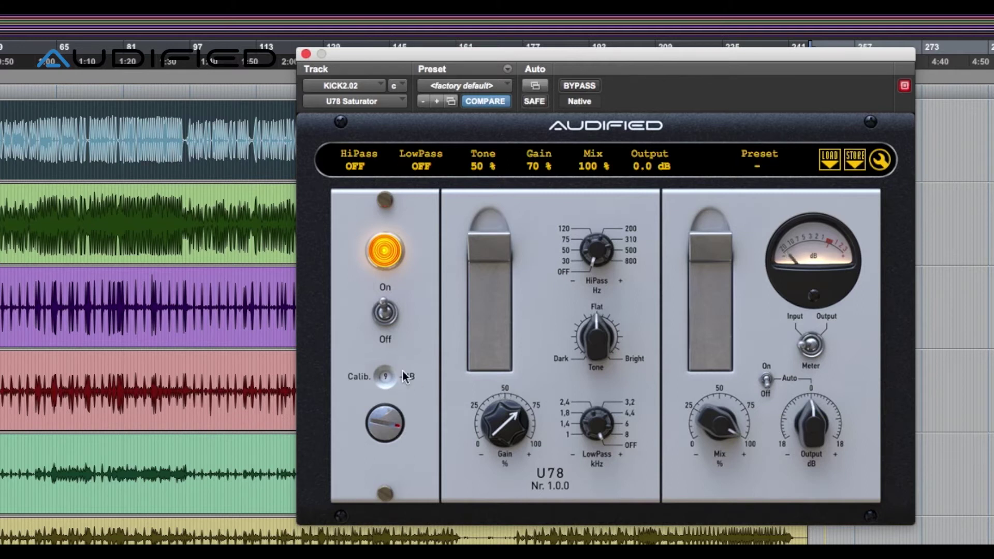
{"action": "left_click", "coordinate": [385, 336]}
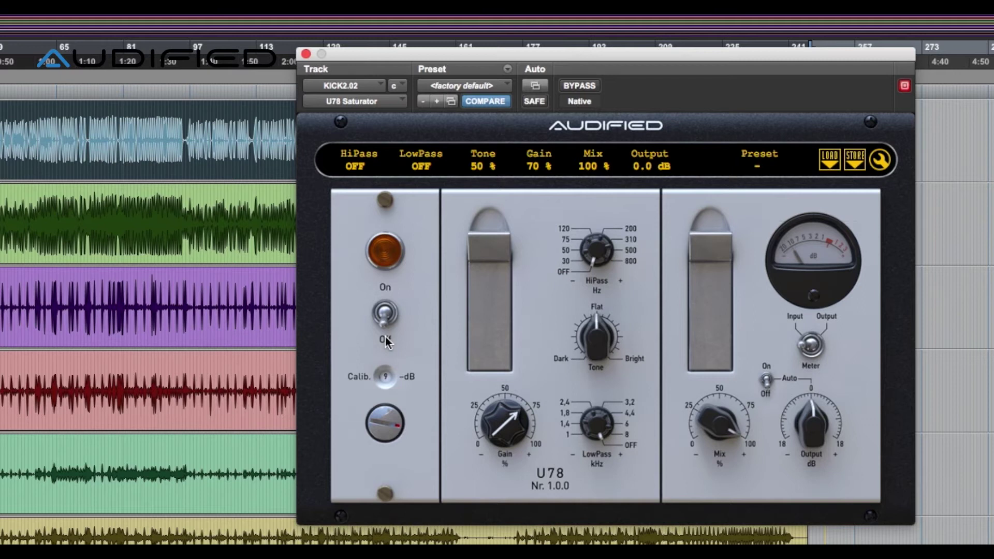
{"action": "left_click", "coordinate": [385, 336]}
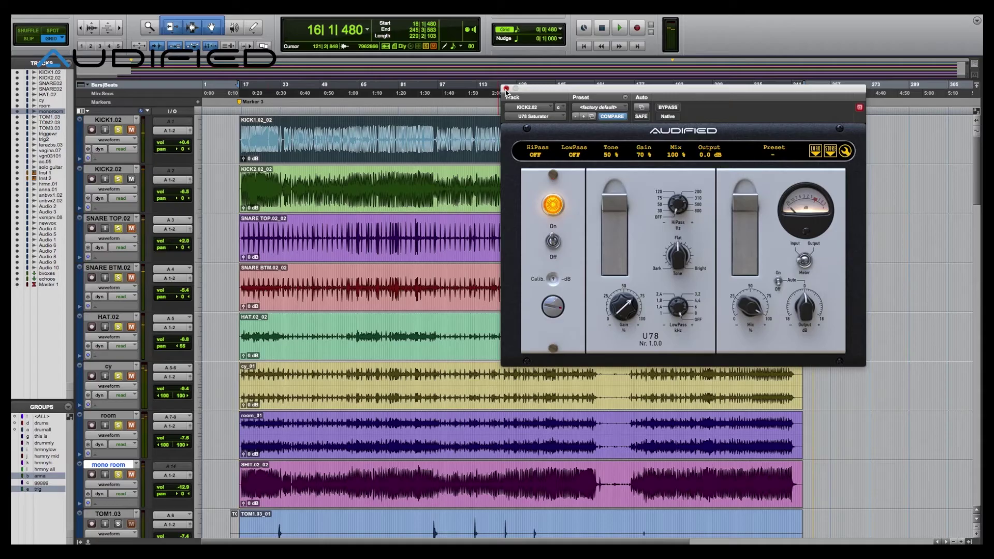
{"action": "left_click", "coordinate": [306, 54]}
Mute KICK2.02 and activate the bypassed U78 Saturator on SNARE TOP.02 with the gain raised to 95%
{"action": "left_click", "coordinate": [131, 180]}
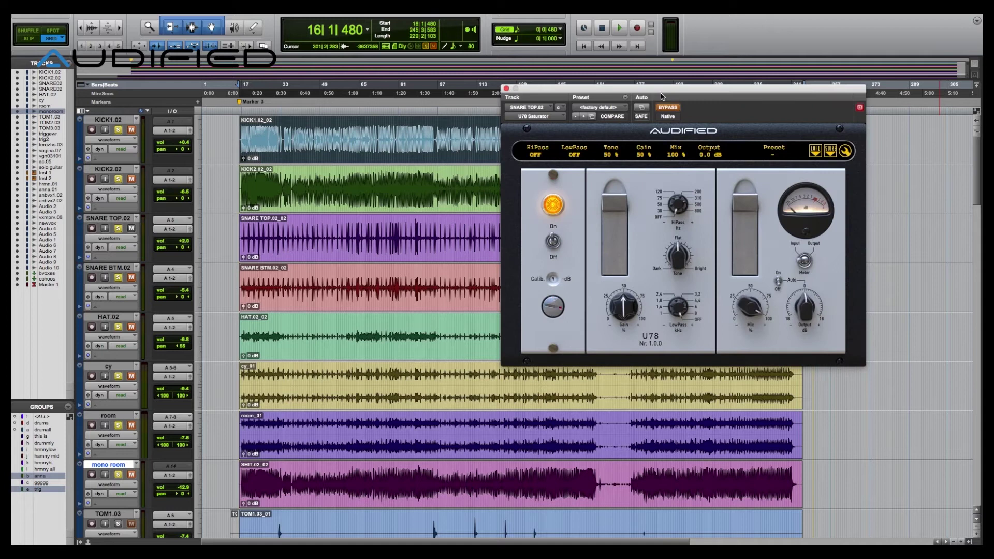
{"action": "left_click", "coordinate": [669, 108]}
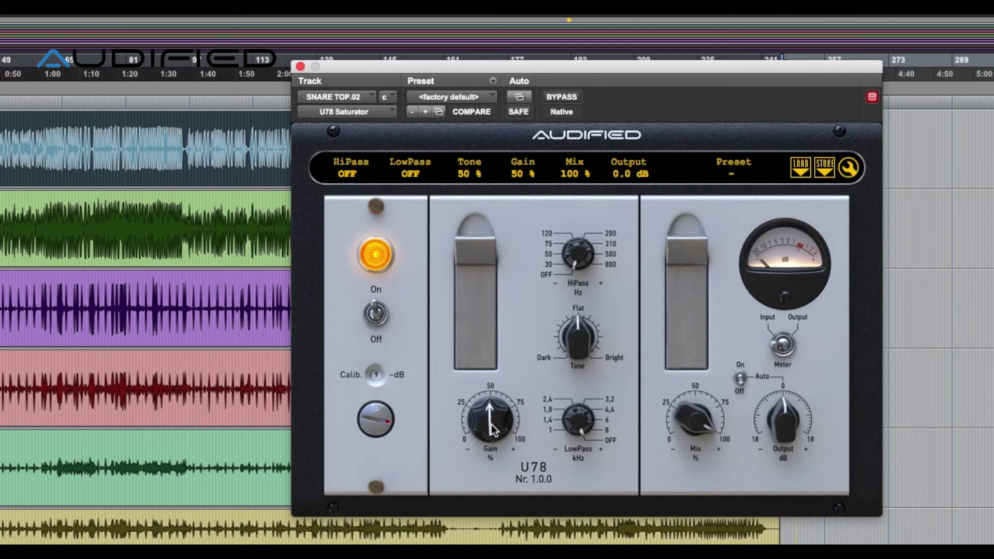
{"action": "left_click_drag", "start_coordinate": [492, 430], "coordinate": [497, 356]}
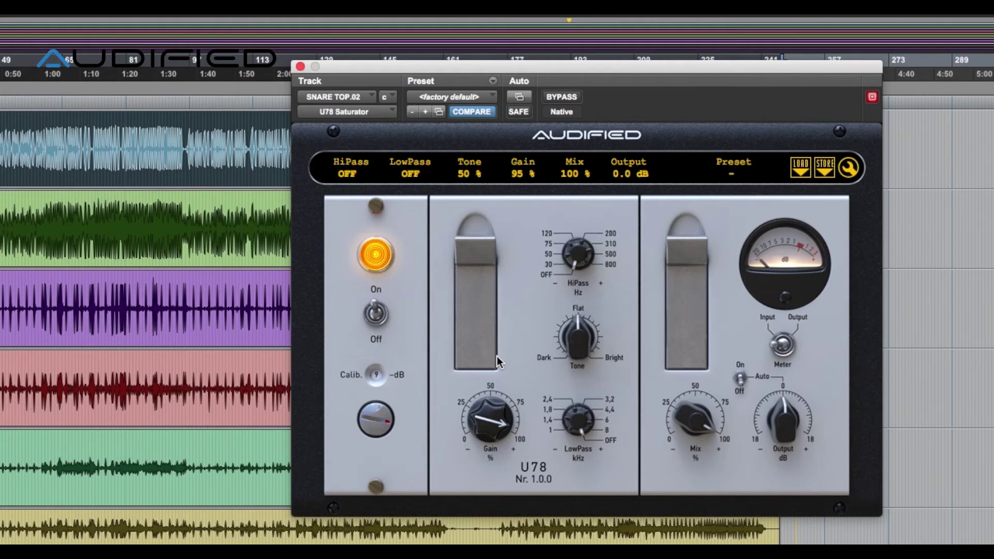
Compare SNARE TOP.02 with the U78 Saturator off and on, stop playback, and close the plug-in
{"action": "left_click", "coordinate": [375, 319]}
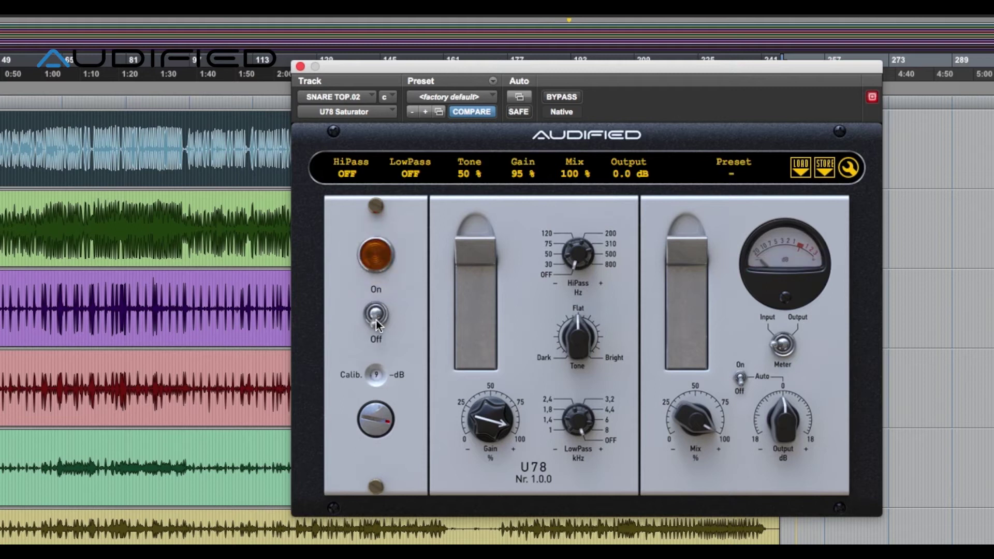
{"action": "left_click", "coordinate": [376, 320]}
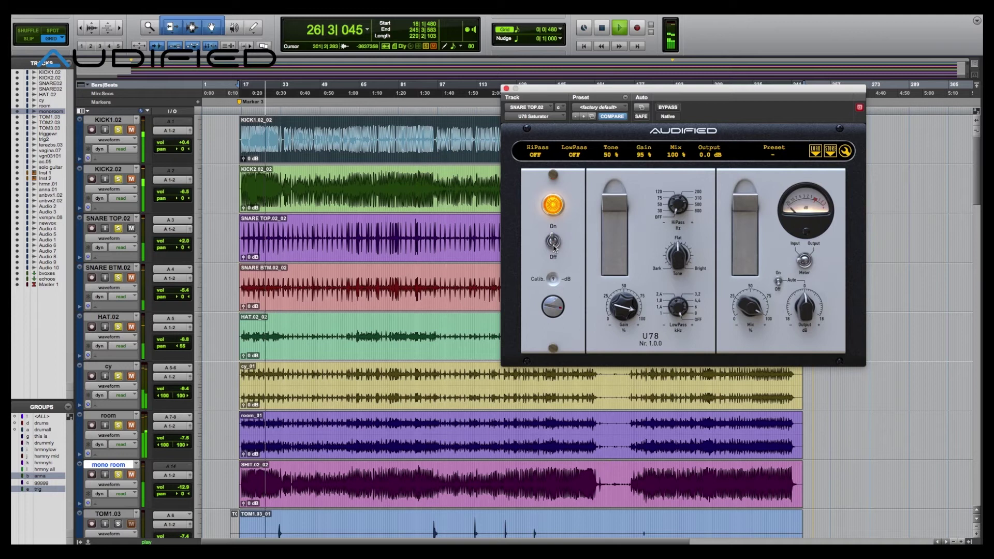
{"action": "key", "text": "space"}
{"action": "left_click", "coordinate": [506, 88]}
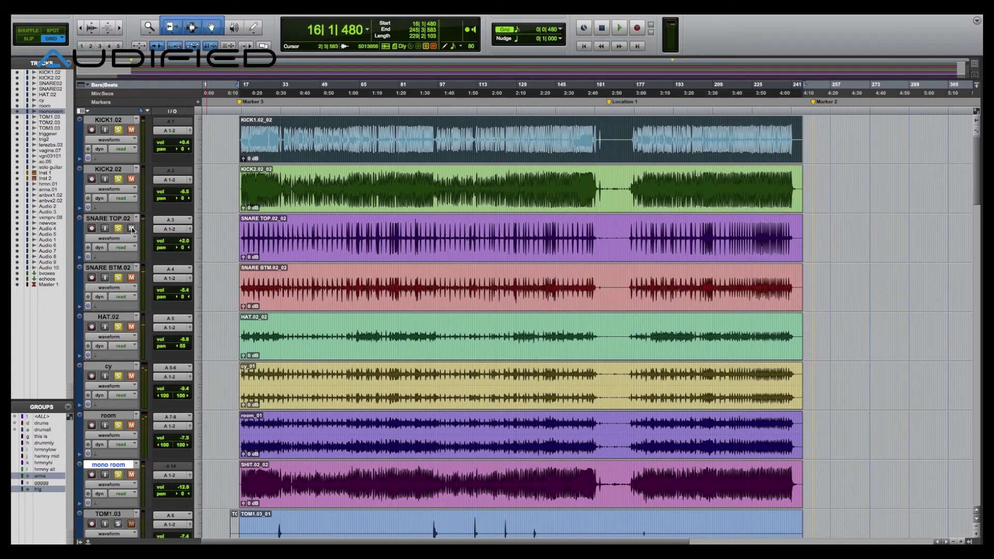
Unmute SNARE BTM.02, take its U78 Saturator out of bypass, and raise the saturator's gain
{"action": "left_click", "coordinate": [131, 278]}
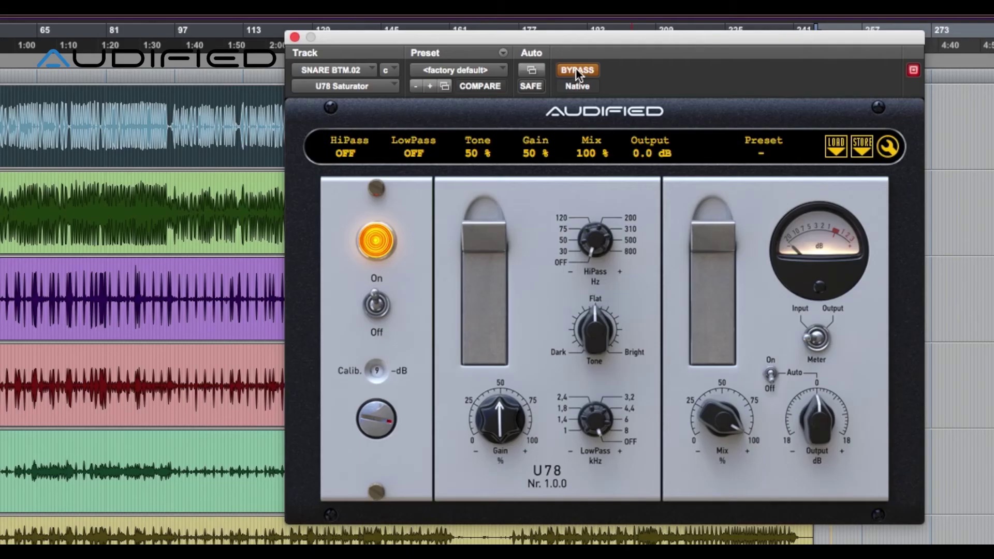
{"action": "left_click", "coordinate": [575, 69]}
{"action": "left_click_drag", "start_coordinate": [498, 426], "coordinate": [508, 335]}
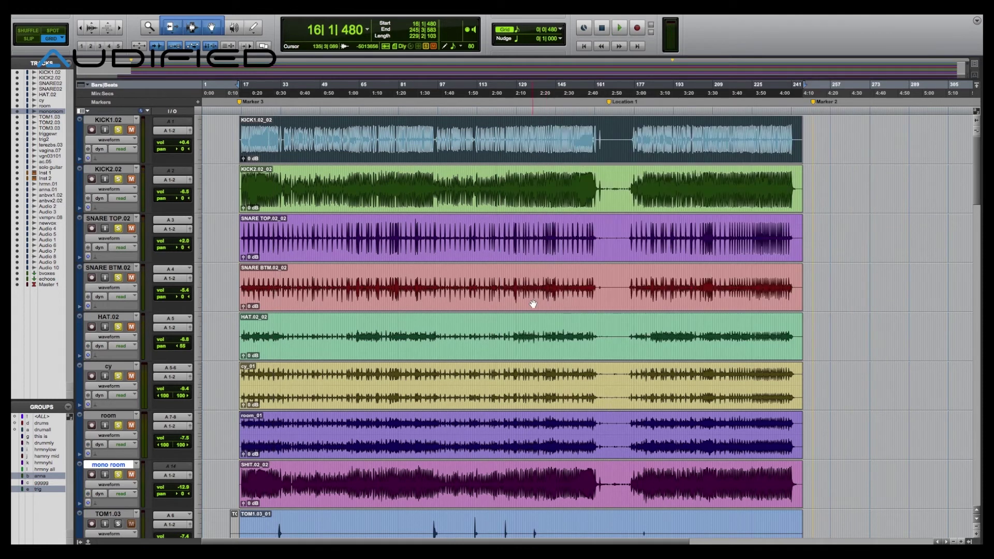
Unmute the kick and snare tracks, then play them while comparing the KICK2.02 U78 Saturator off and on
{"action": "left_click", "coordinate": [131, 279]}
{"action": "left_click", "coordinate": [132, 228]}
{"action": "left_click", "coordinate": [131, 129]}
{"action": "key", "text": "space"}
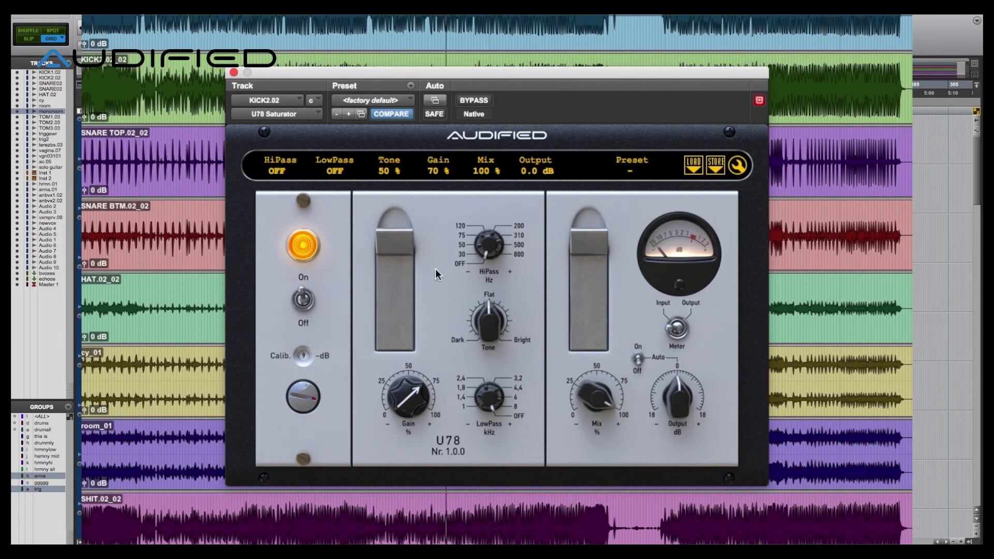
{"action": "left_click", "coordinate": [303, 301]}
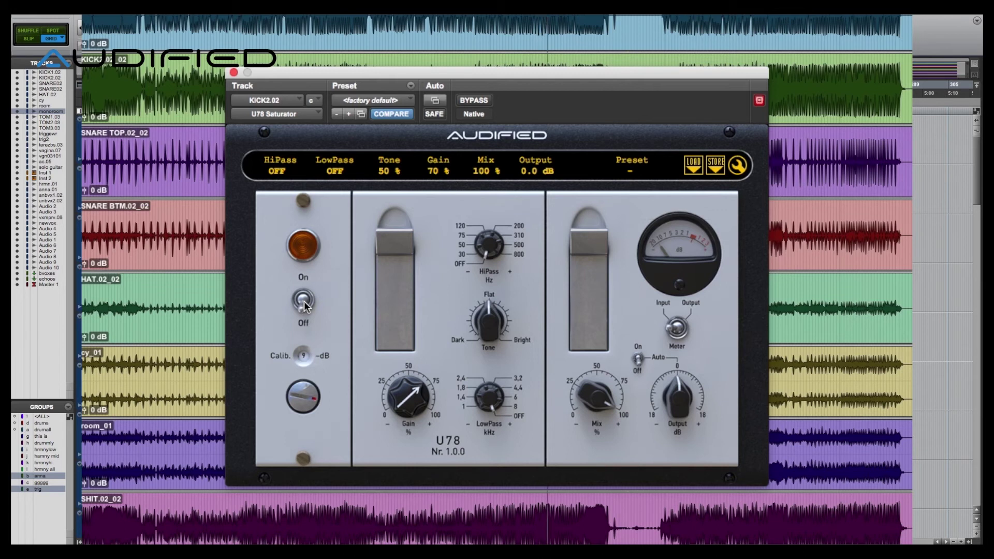
{"action": "left_click", "coordinate": [303, 300]}
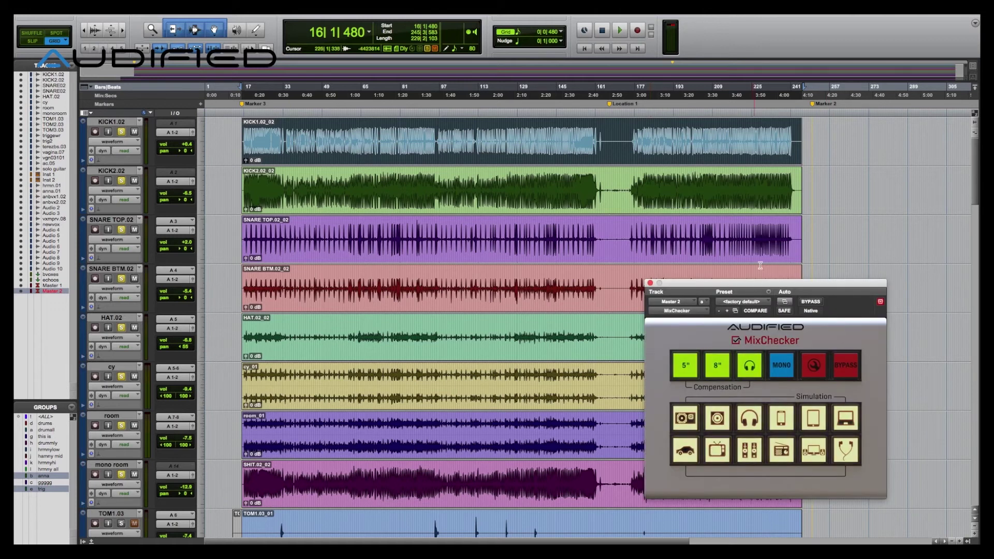
Audition the Master 2 mix in MixChecker through the car, TV, tower speaker, and radio simulations
{"action": "left_click_drag", "start_coordinate": [759, 285], "coordinate": [741, 154]}
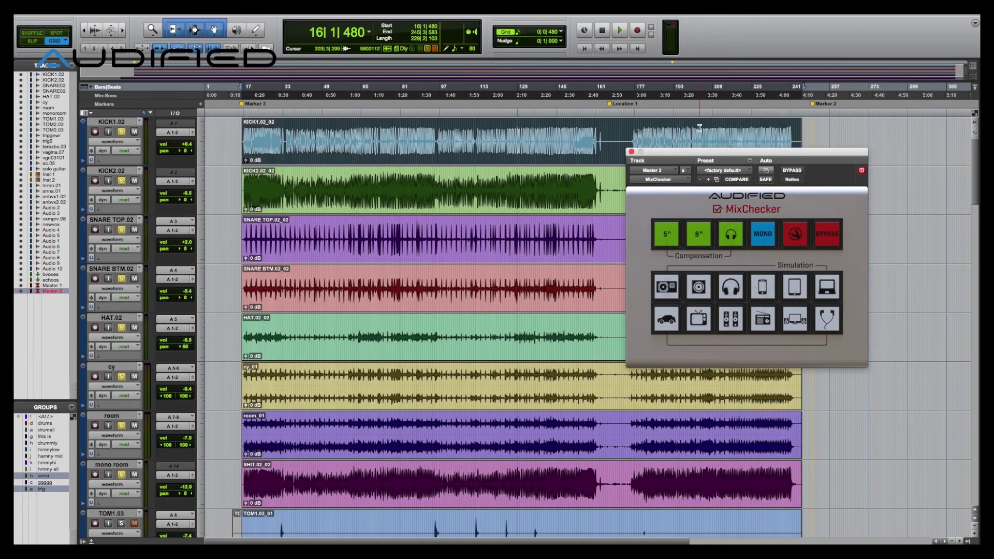
{"action": "left_click_drag", "start_coordinate": [700, 152], "coordinate": [726, 224]}
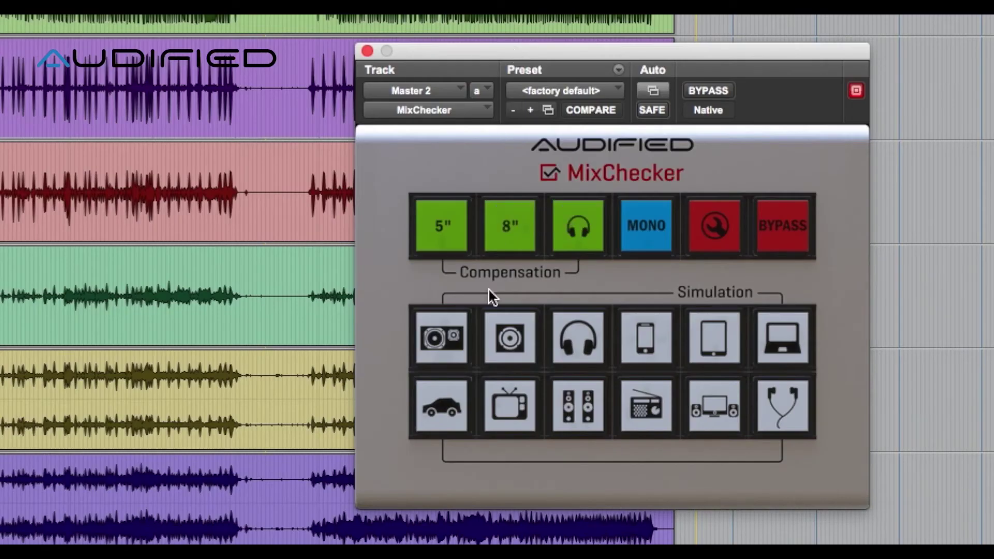
{"action": "left_click", "coordinate": [443, 407]}
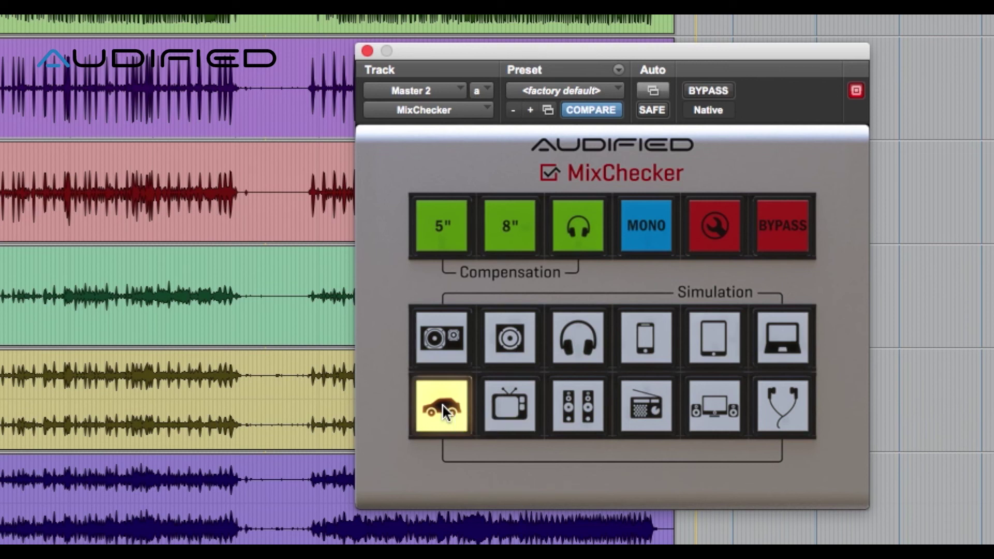
{"action": "left_click", "coordinate": [510, 406]}
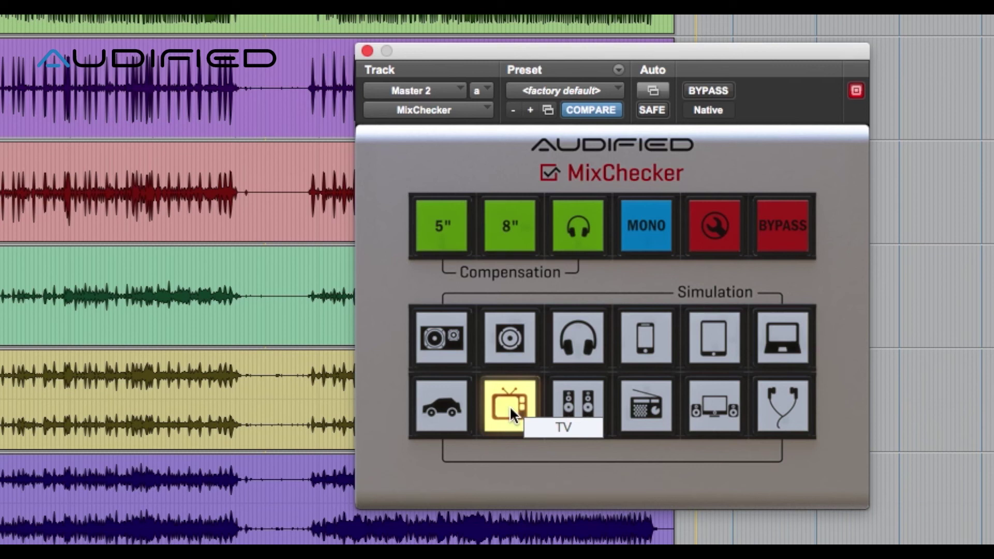
{"action": "left_click", "coordinate": [587, 406]}
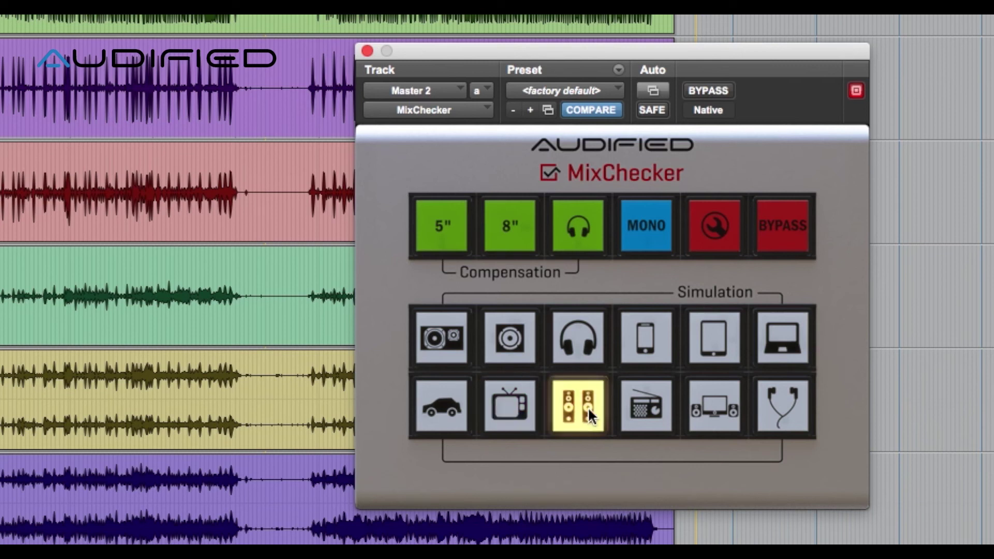
{"action": "left_click", "coordinate": [642, 411]}
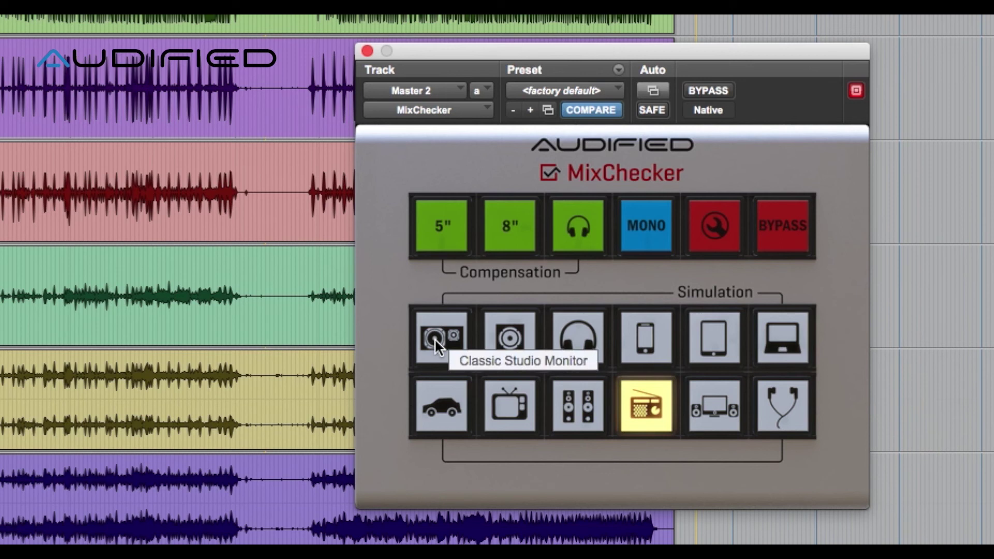
Audition the mix through MixChecker's single-cone speaker, smartphone, tablet, and earbud simulations, then stop playback
{"action": "left_click", "coordinate": [509, 340]}
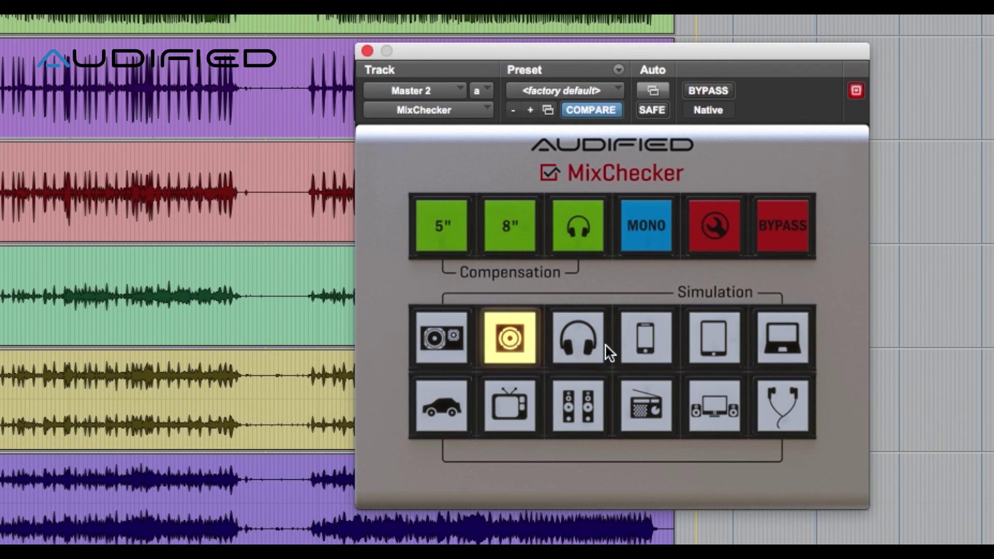
{"action": "left_click", "coordinate": [645, 343]}
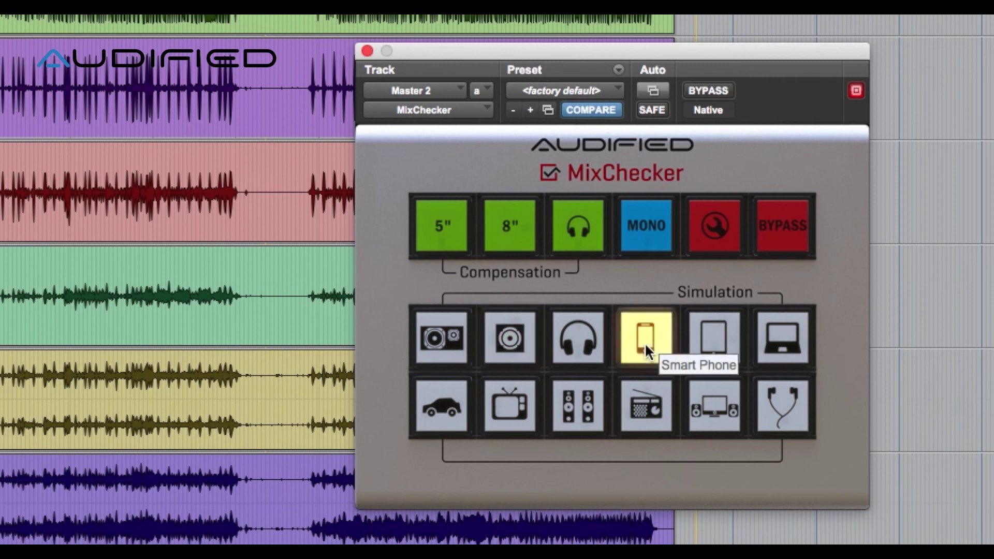
{"action": "left_click", "coordinate": [714, 342]}
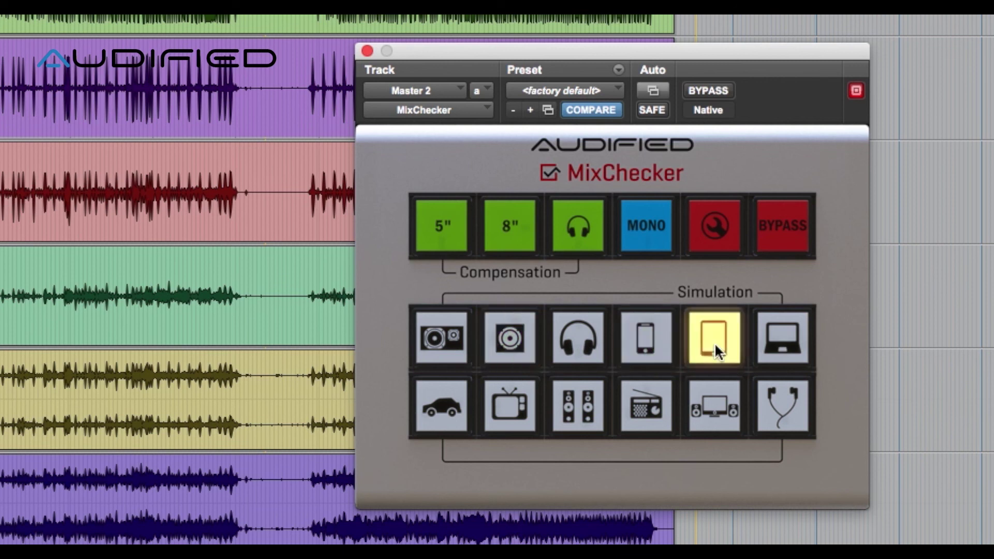
{"action": "left_click", "coordinate": [779, 402]}
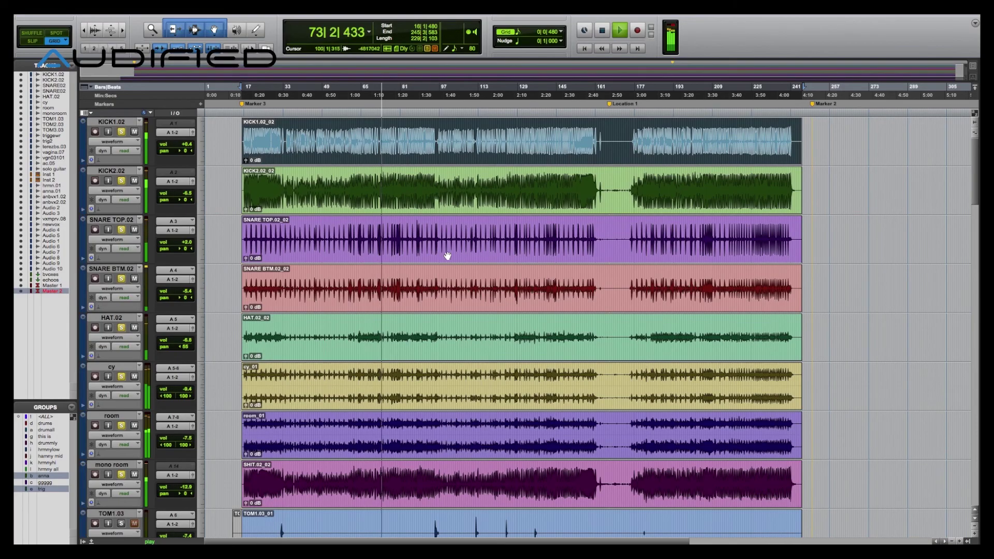
{"action": "key", "text": "space"}
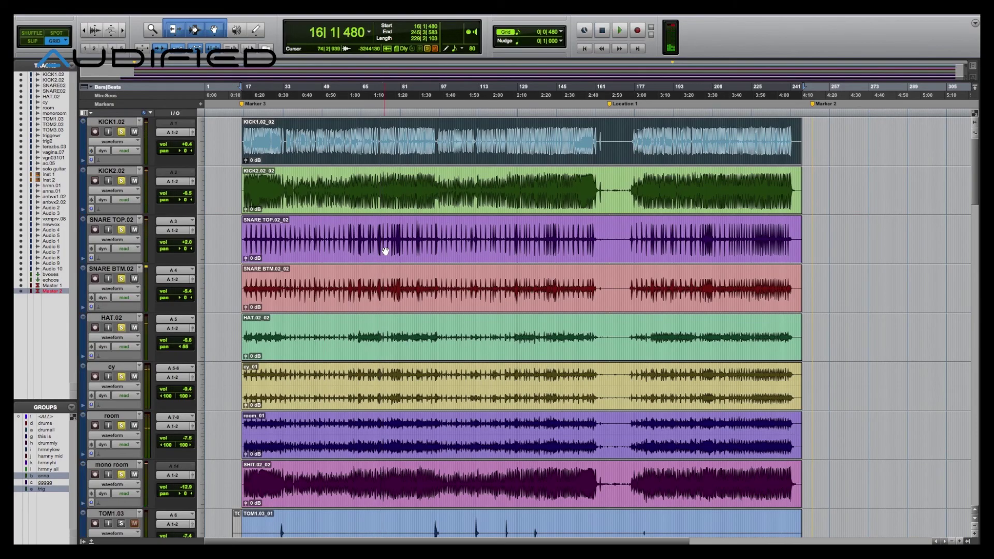